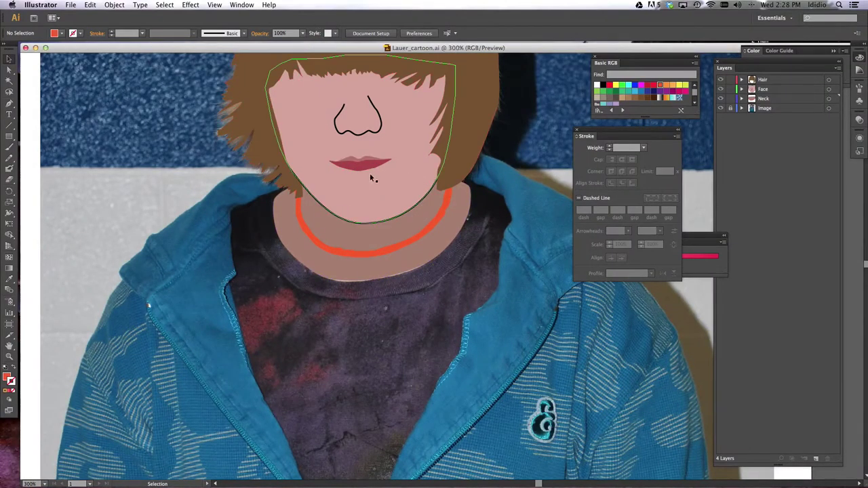
Set up the Pen tool with no fill and a magenta stroke for tracing the jacket
scroll(367, 222, down, 5)
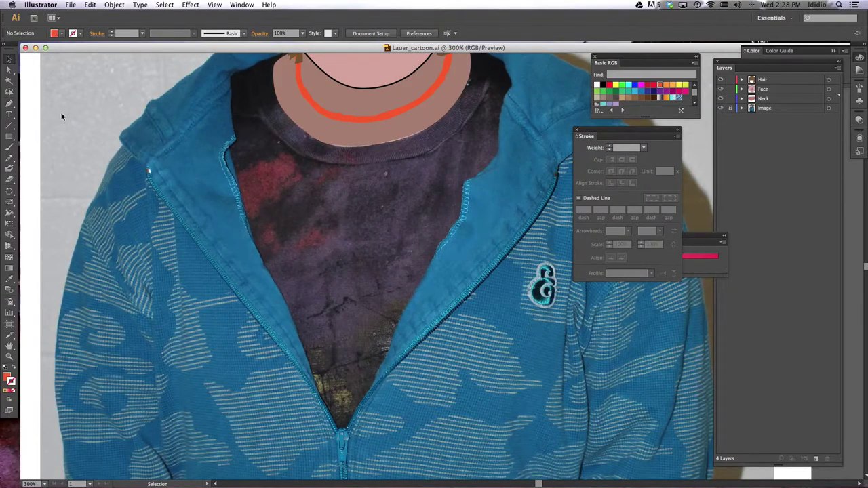
click(9, 105)
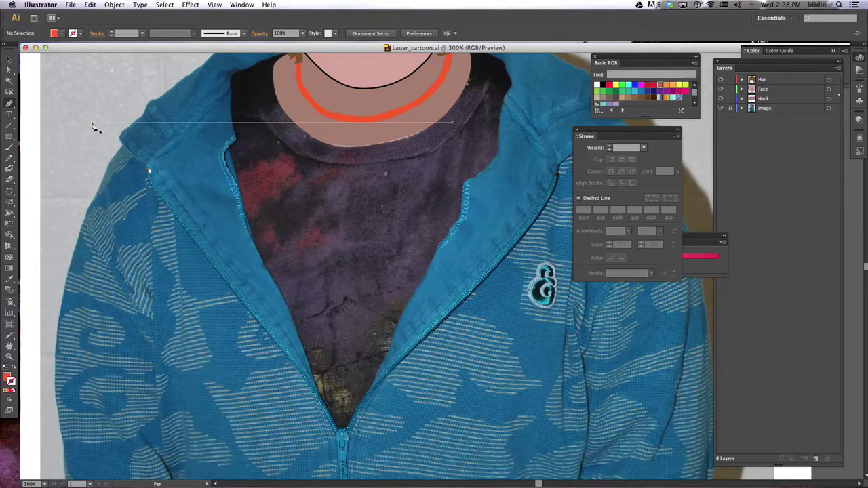
click(62, 33)
click(6, 49)
click(80, 35)
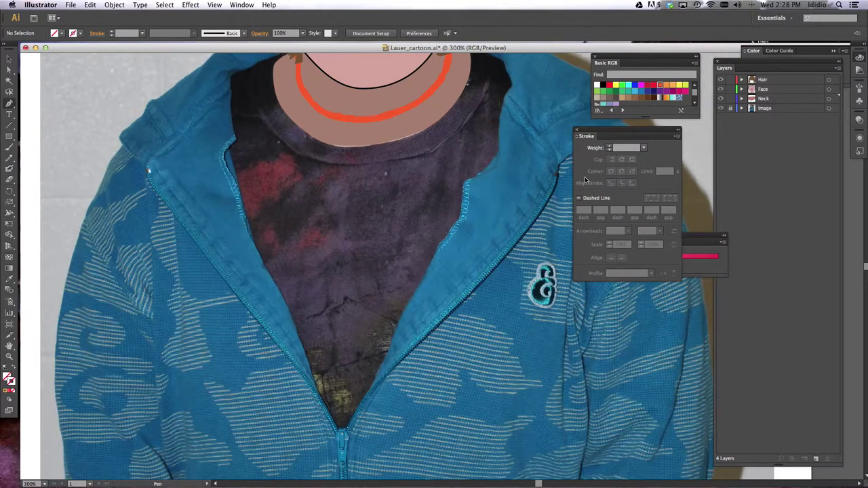
click(640, 86)
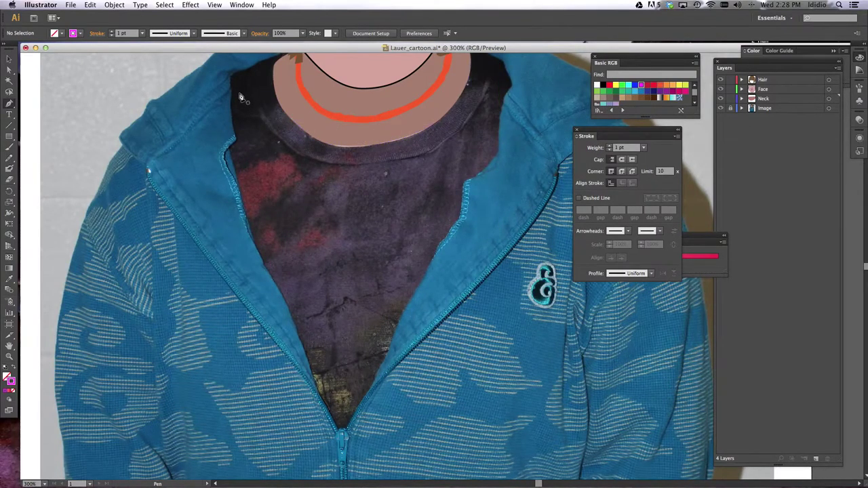
Hide the Hair, Face and Neck layers so that only the photo shows
scroll(294, 75, up, 2)
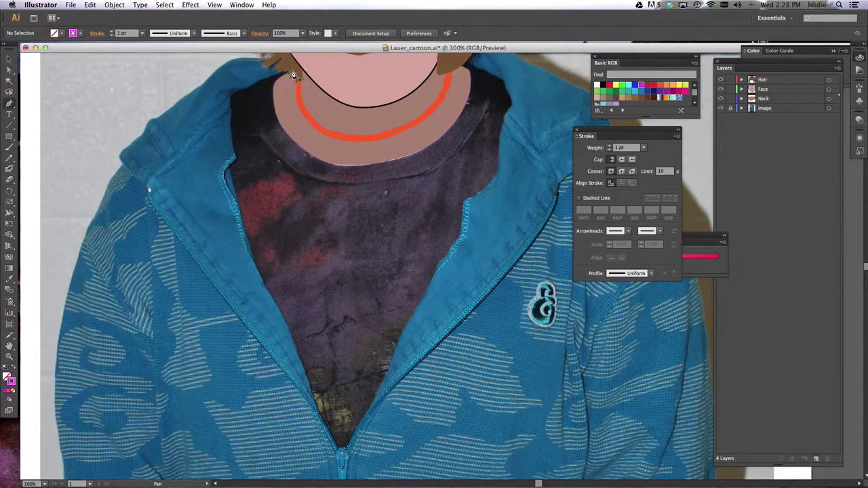
click(719, 79)
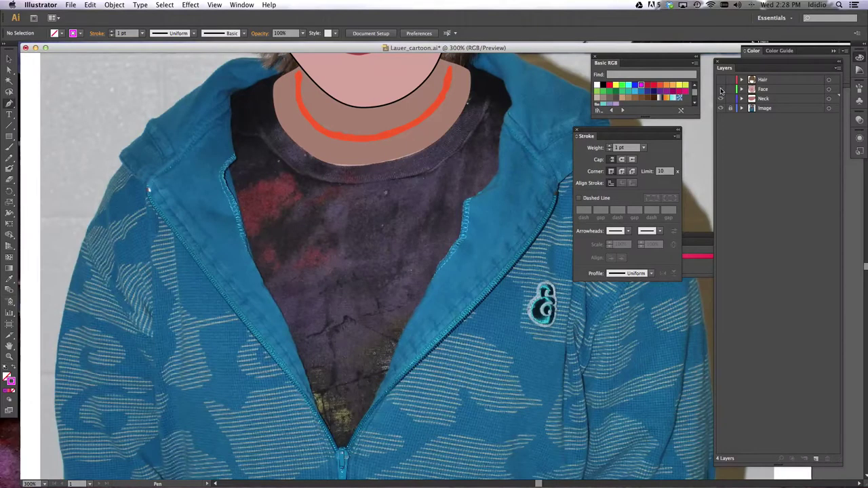
click(720, 89)
click(720, 98)
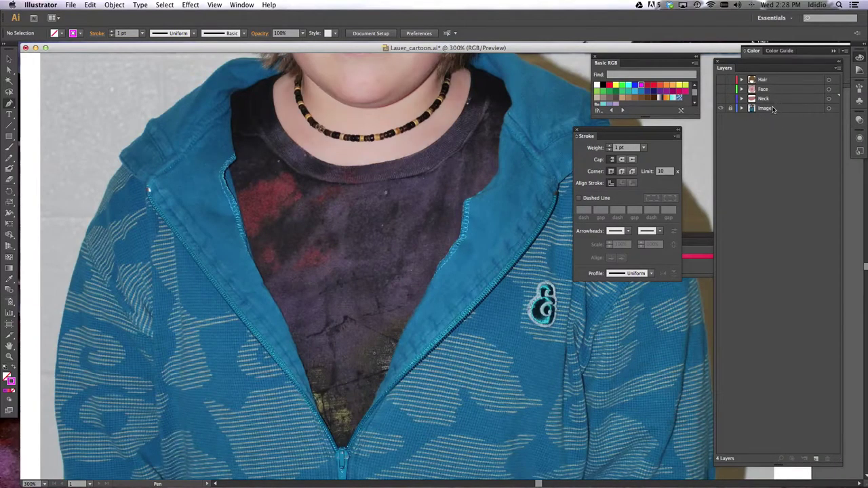
Create a new layer above the Neck layer and name it Cloths
click(814, 460)
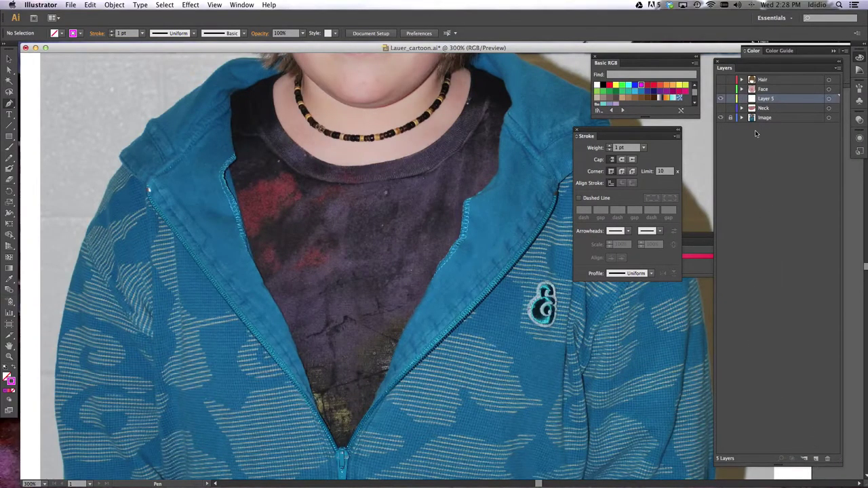
double_click(764, 100)
text(Clo)
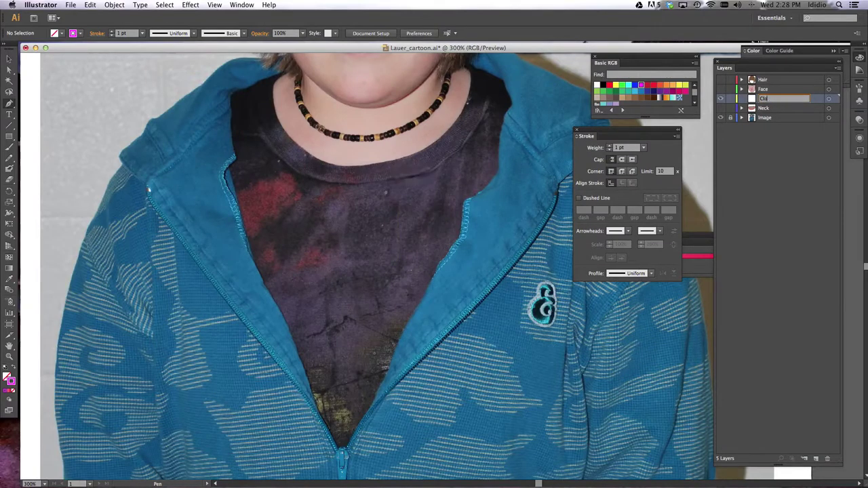
key(Return)
Trace the upper hood section on the image's left side as a closed path, from the neck to the shoulder and back
scroll(341, 95, up, 2)
click(291, 79)
drag(259, 82, 249, 82)
mouse_move(231, 86)
mouse_down()
mouse_move(151, 143)
mouse_move(126, 195)
mouse_move(147, 210)
mouse_move(250, 112)
mouse_up()
click(125, 192)
click(260, 105)
click(271, 101)
click(291, 96)
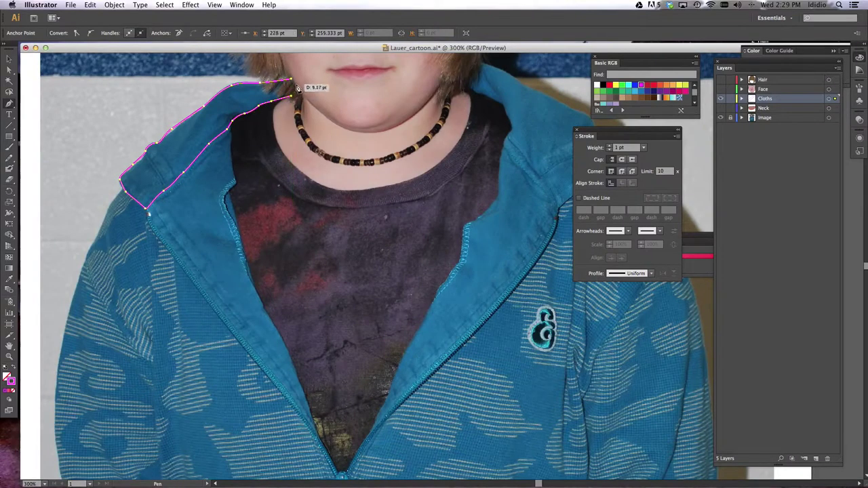
click(297, 90)
drag(295, 83, 294, 81)
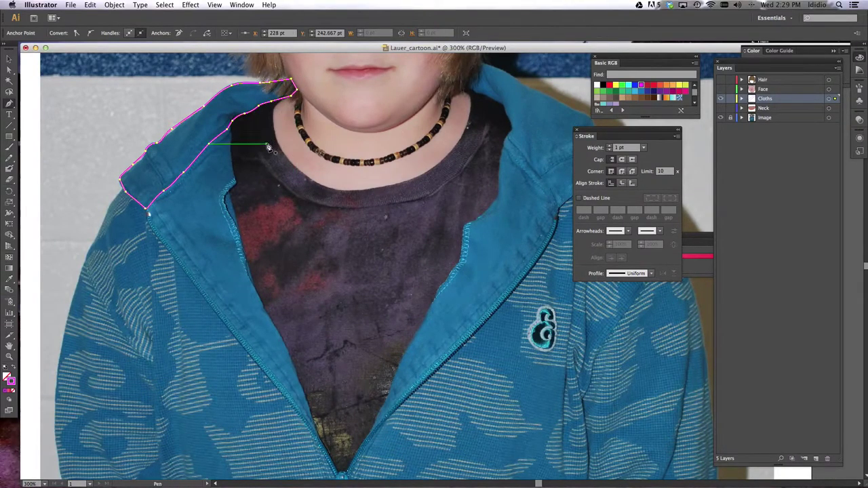
Fill the traced hood section with a dark blue sampled from the photo's hood and hide that path
click(9, 282)
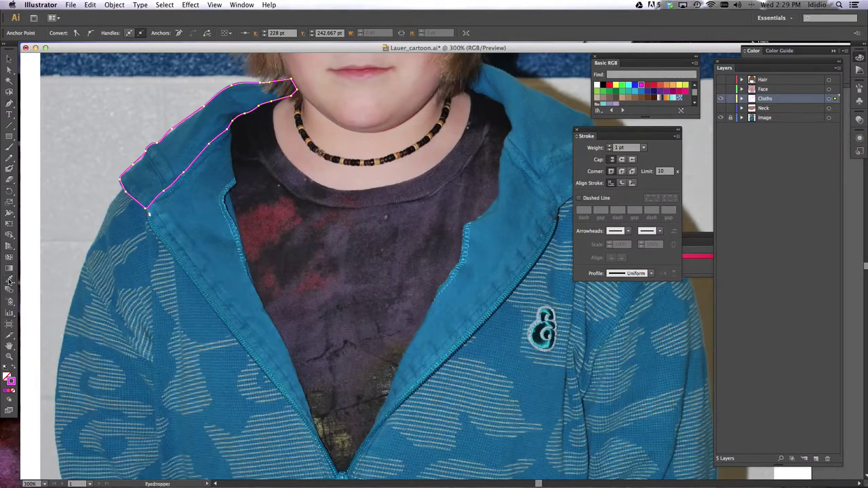
click(194, 130)
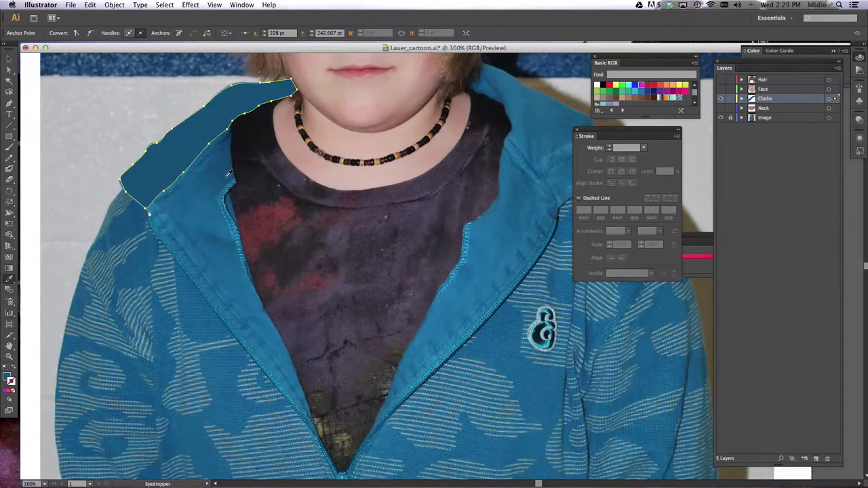
click(741, 99)
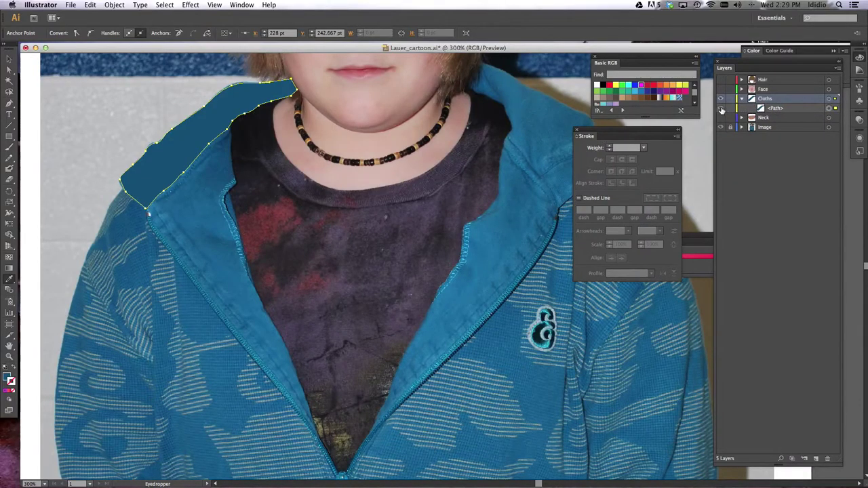
click(721, 109)
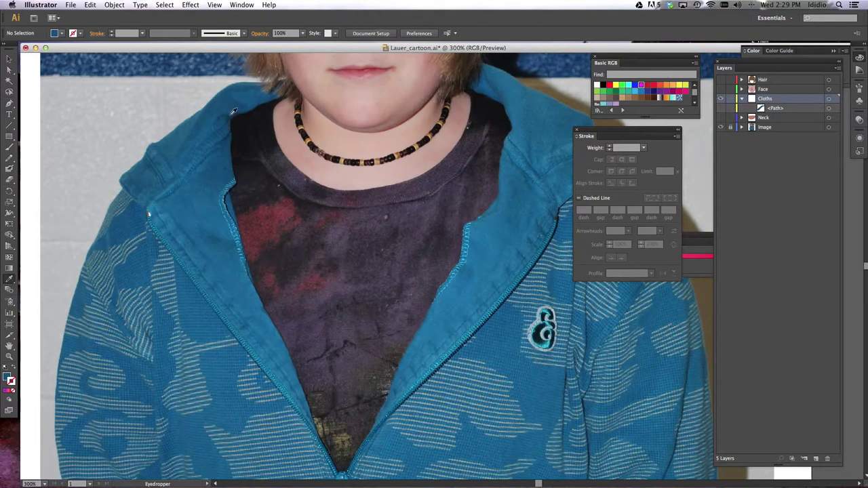
Trace the left jacket lapel along the hood seam to the shoulder and down the zipper edge
click(10, 104)
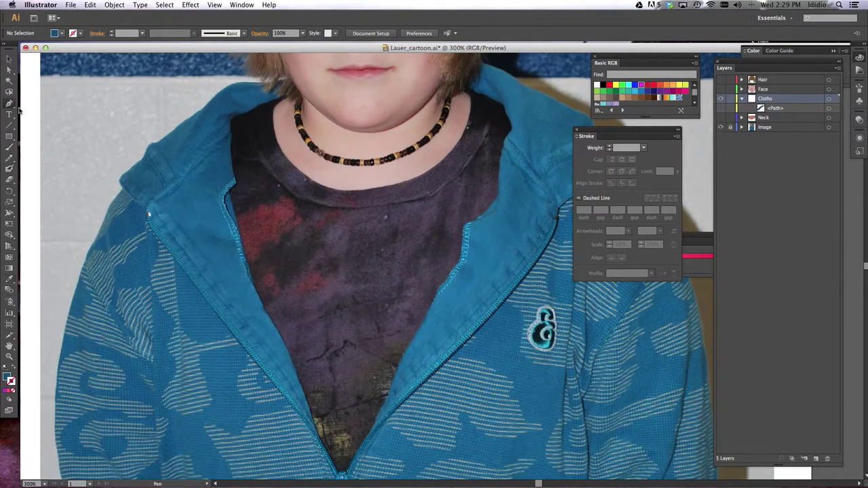
click(228, 122)
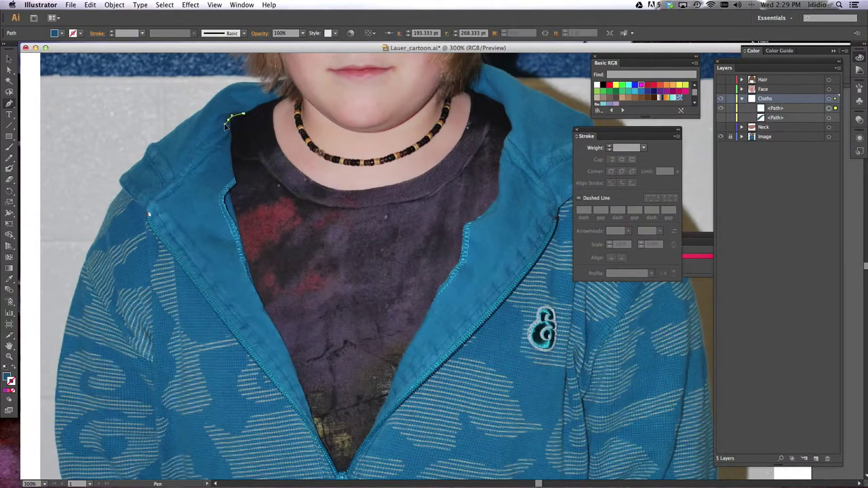
click(206, 144)
click(188, 162)
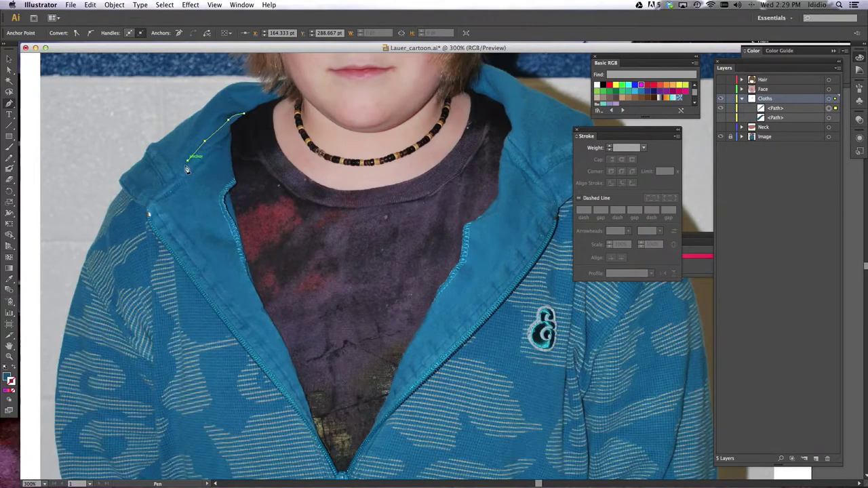
drag(166, 183, 161, 185)
click(146, 212)
click(195, 284)
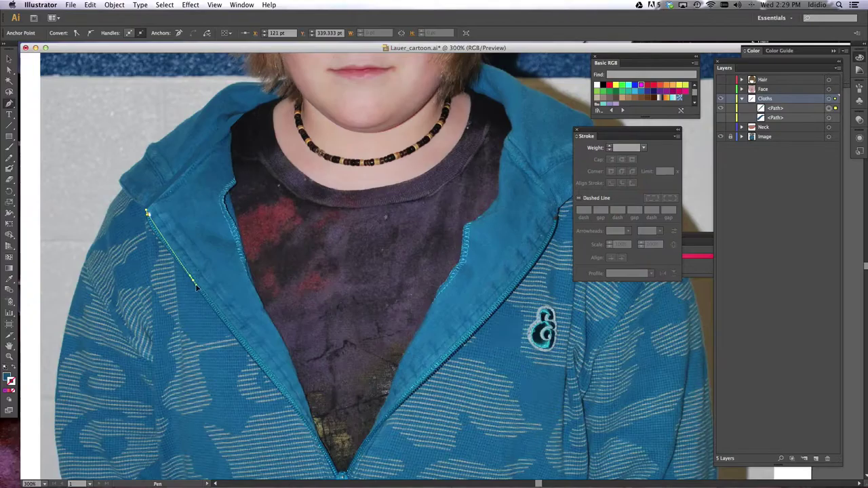
click(208, 301)
click(269, 378)
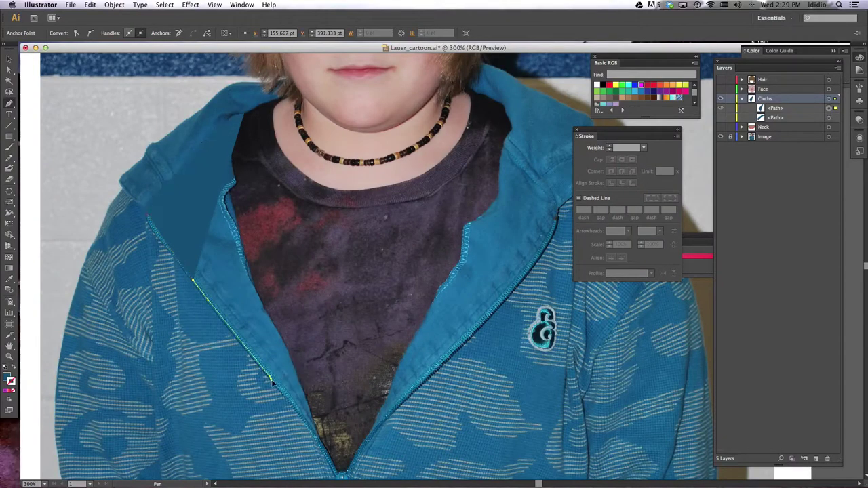
click(318, 435)
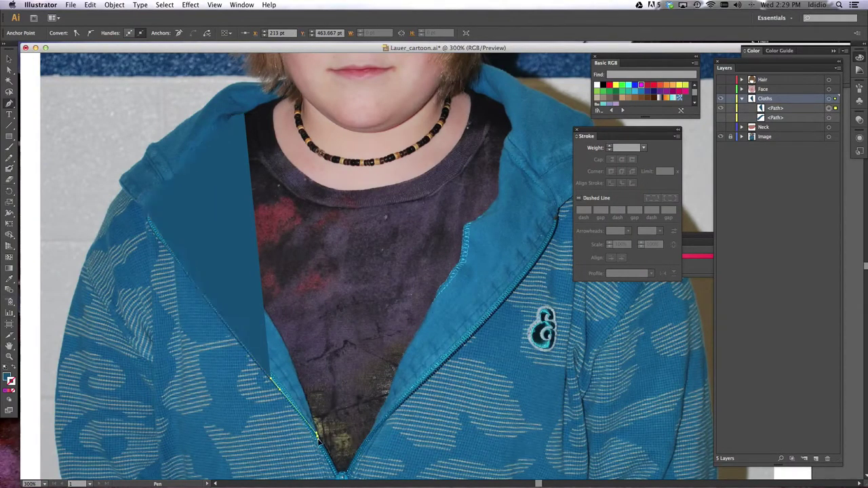
Swap fill and stroke, and trace the lapel's inner edge back up to the neck to close the path
click(13, 369)
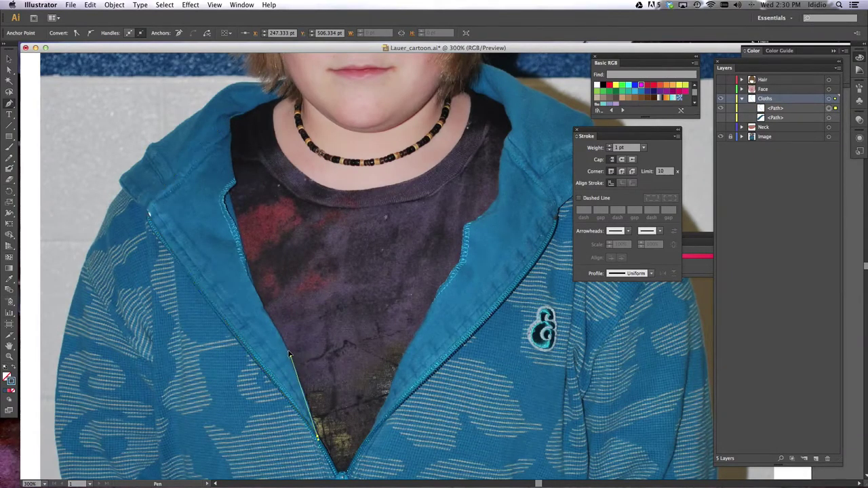
drag(283, 341, 282, 340)
drag(263, 306, 242, 260)
drag(231, 221, 225, 188)
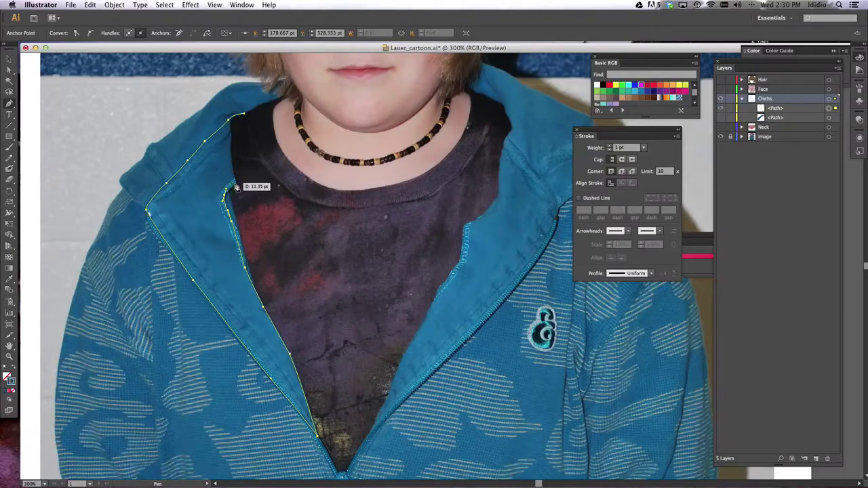
click(236, 182)
drag(232, 140, 233, 120)
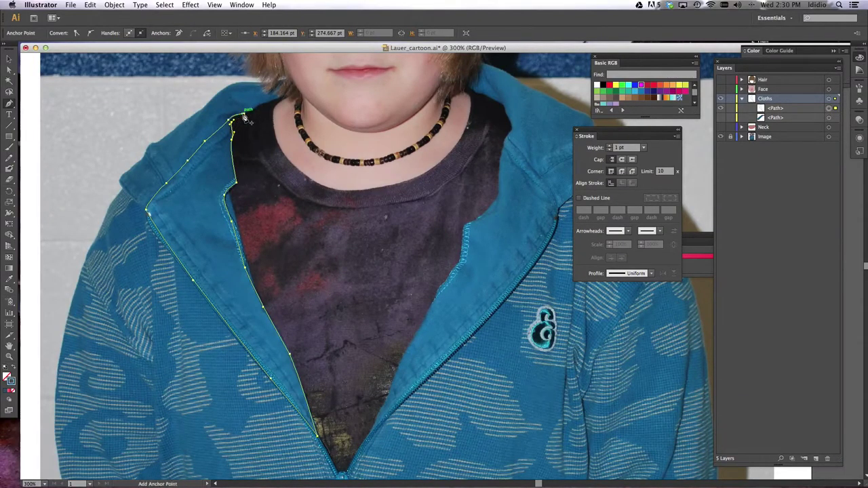
click(244, 114)
Fill the left lapel with a lighter blue sampled from the photo, and hide both jacket paths in the Cloths layer
click(9, 278)
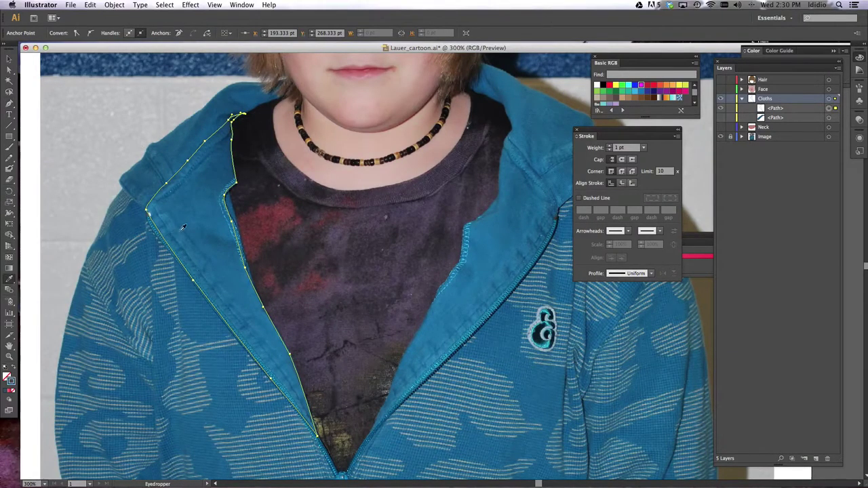
click(212, 218)
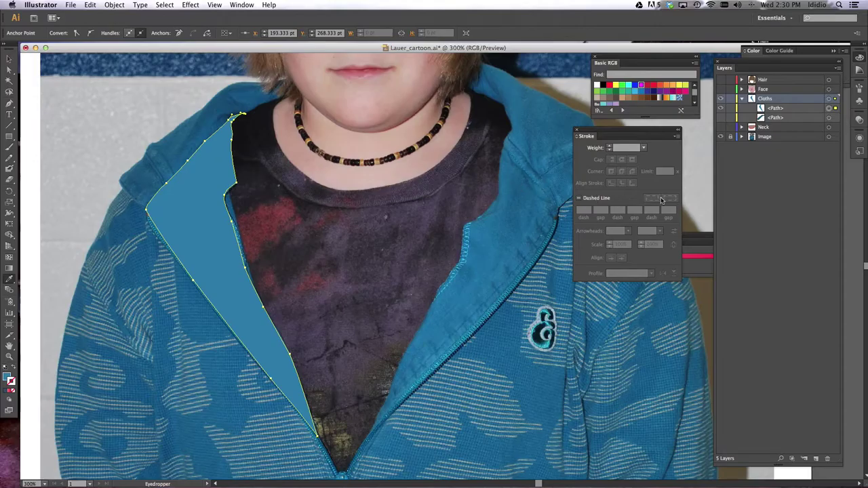
click(723, 120)
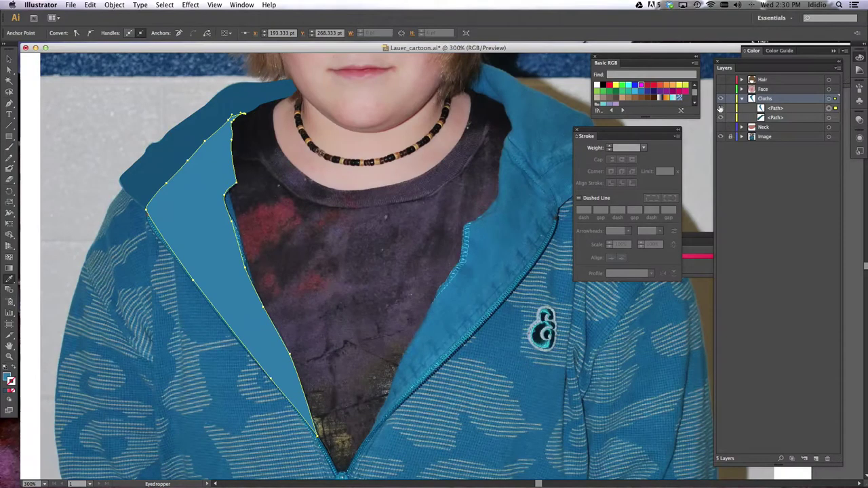
click(721, 108)
click(721, 118)
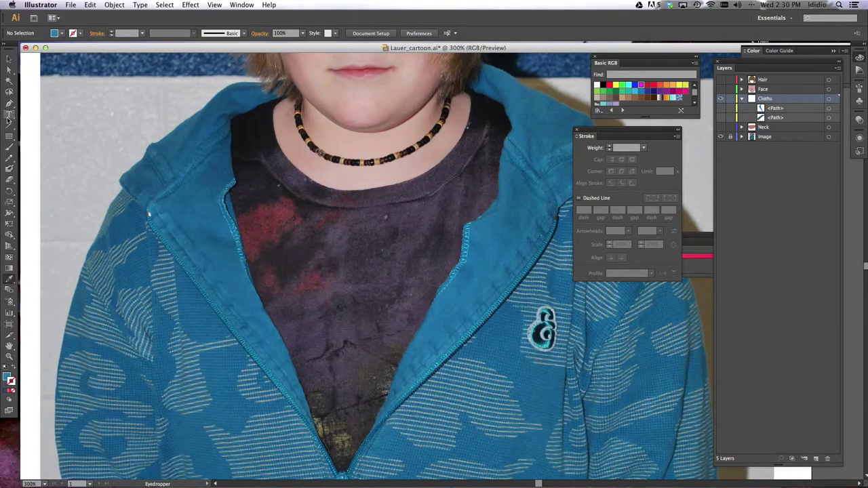
Start the shirt outline from the neck along the hood edge, using no fill and a blue stroke
click(9, 103)
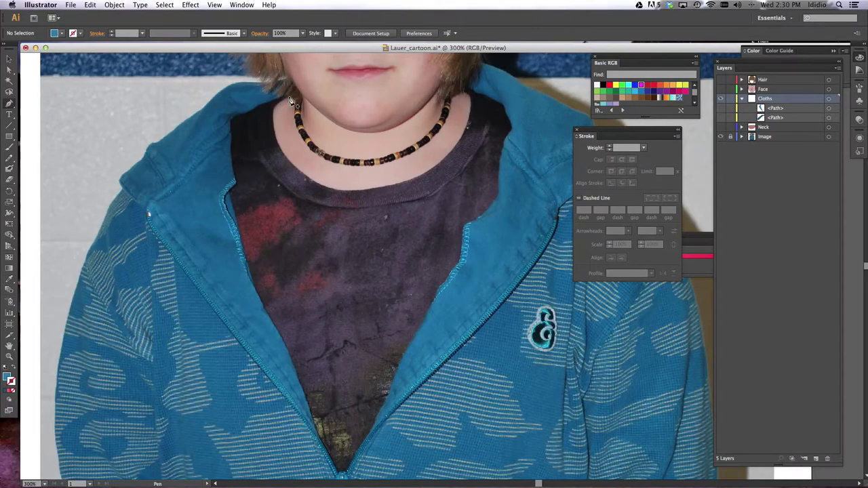
drag(291, 101, 230, 121)
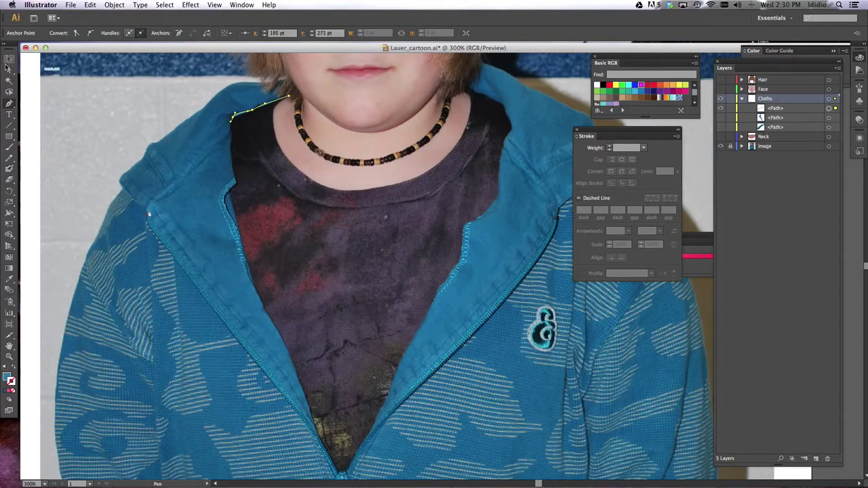
click(17, 370)
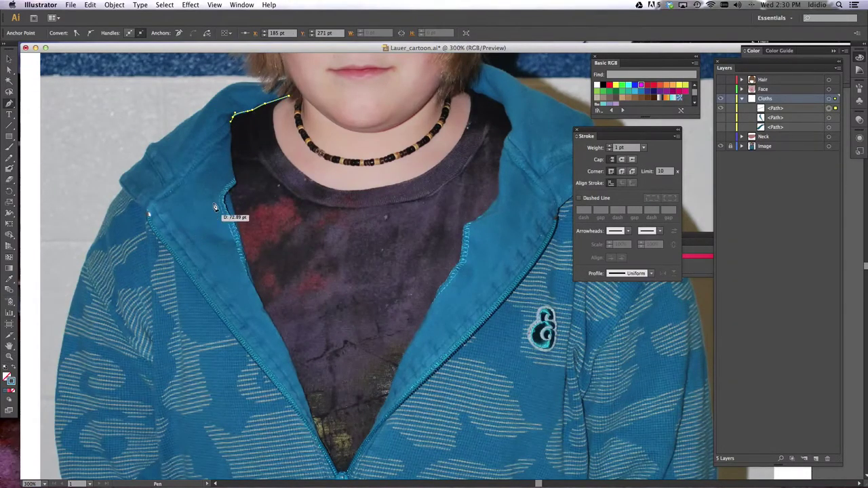
Continue the shirt outline down the inner edge of the left jacket lapel to the bottom of the zipper opening
click(232, 145)
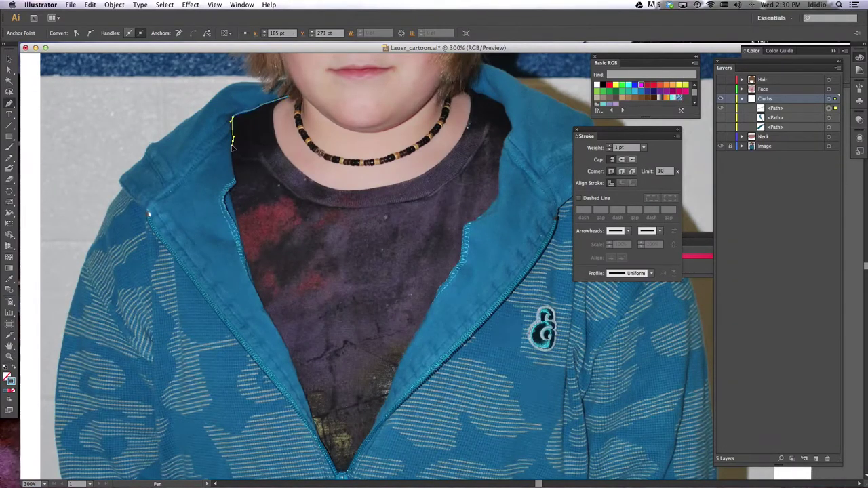
click(236, 181)
click(228, 195)
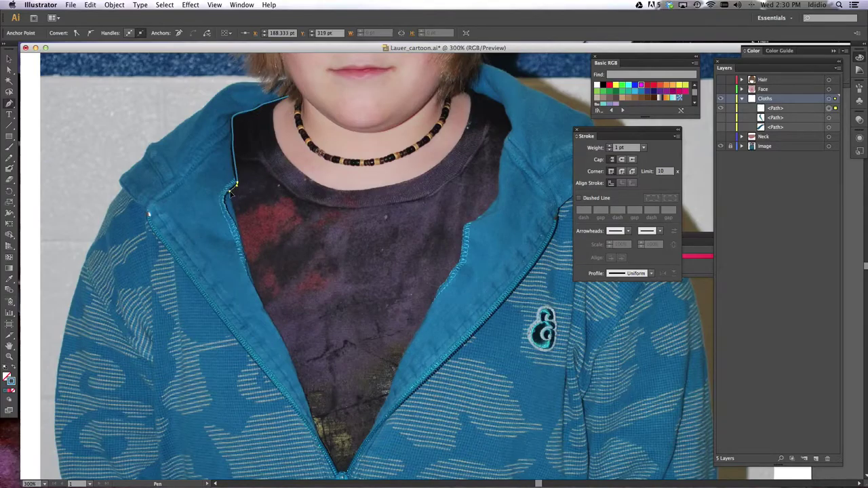
click(241, 236)
click(262, 303)
click(285, 343)
click(309, 414)
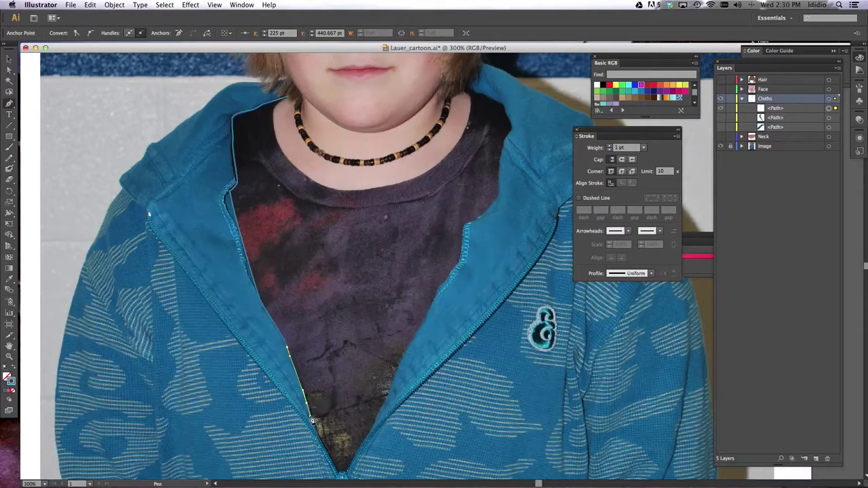
click(342, 474)
click(345, 475)
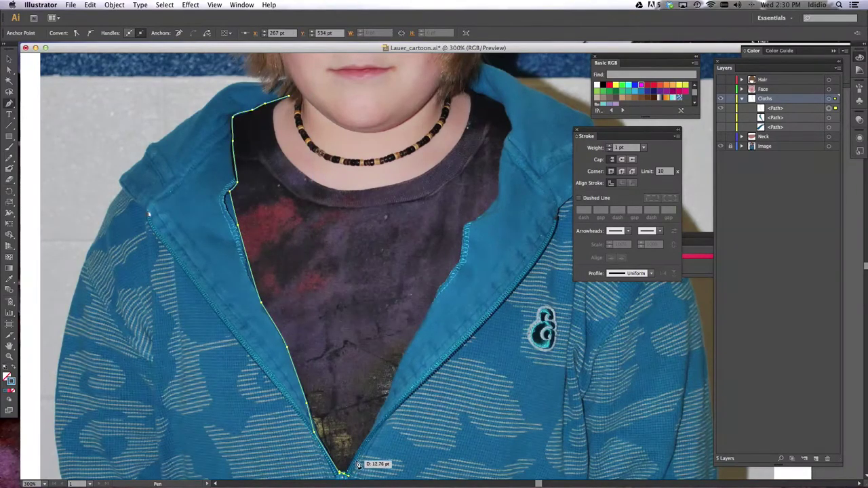
Trace the shirt outline from the bottom of the opening up the inner edge of the right lapel to the hood
drag(358, 453, 367, 440)
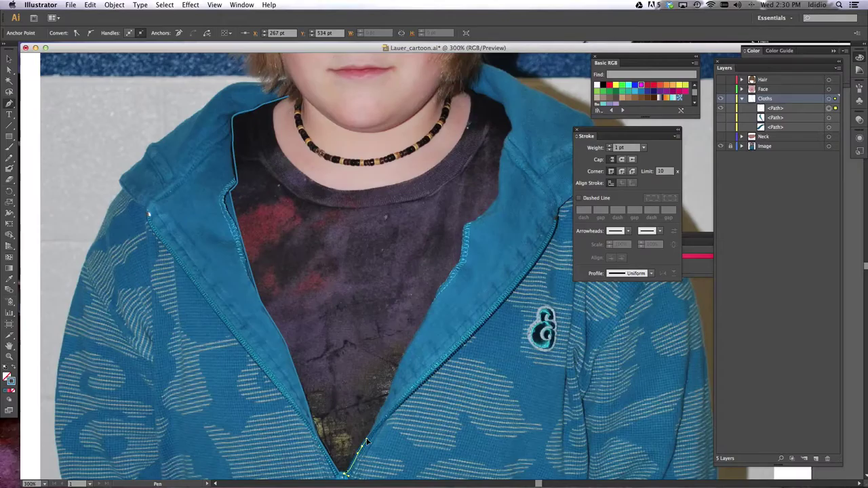
click(386, 398)
drag(403, 357, 461, 258)
click(467, 227)
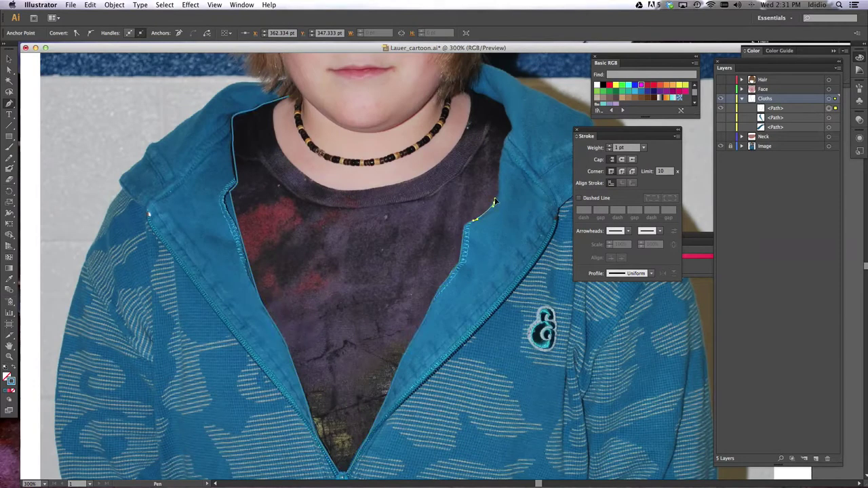
drag(494, 202, 506, 137)
click(508, 134)
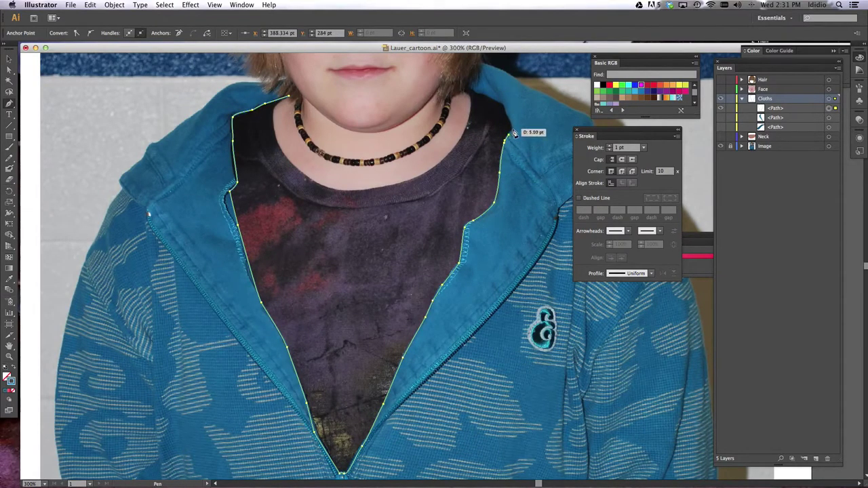
click(512, 129)
click(505, 111)
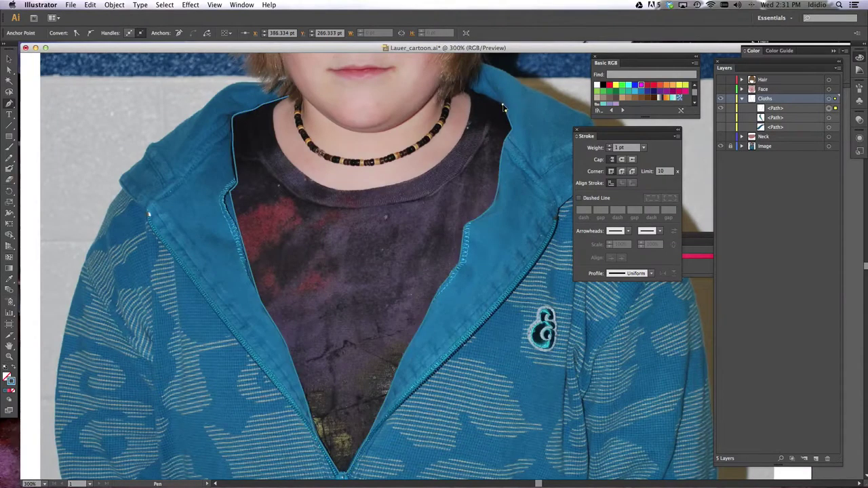
Trace the shirt along the right hood edge to the neck, and follow the curved neckline back to close the path
drag(502, 103, 469, 128)
click(462, 88)
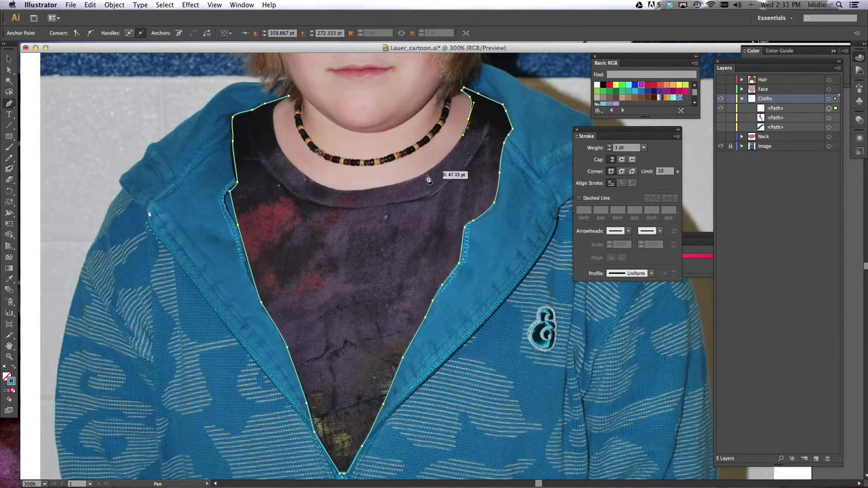
drag(416, 175, 303, 182)
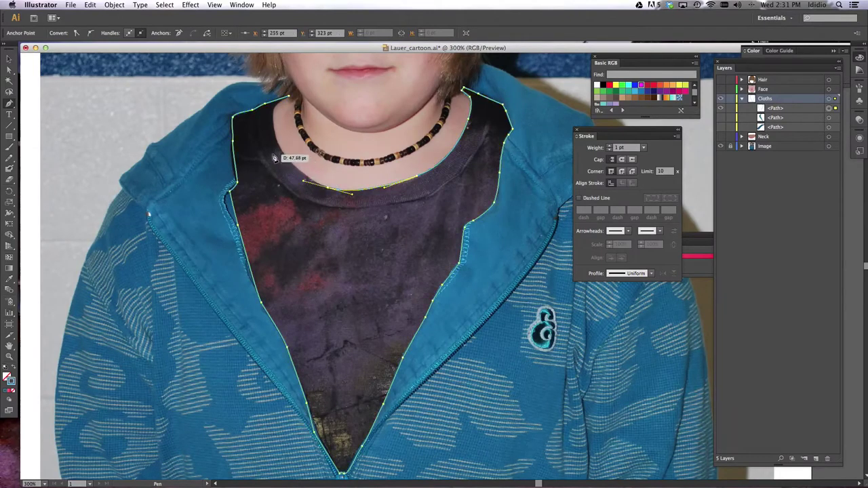
click(277, 140)
drag(277, 136, 293, 94)
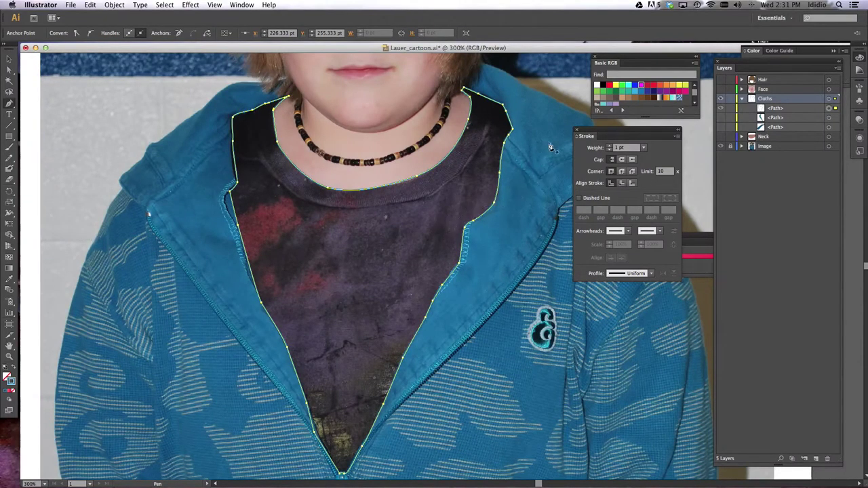
Fill the shirt shape with black and no stroke, and show the two hidden jacket paths
click(15, 369)
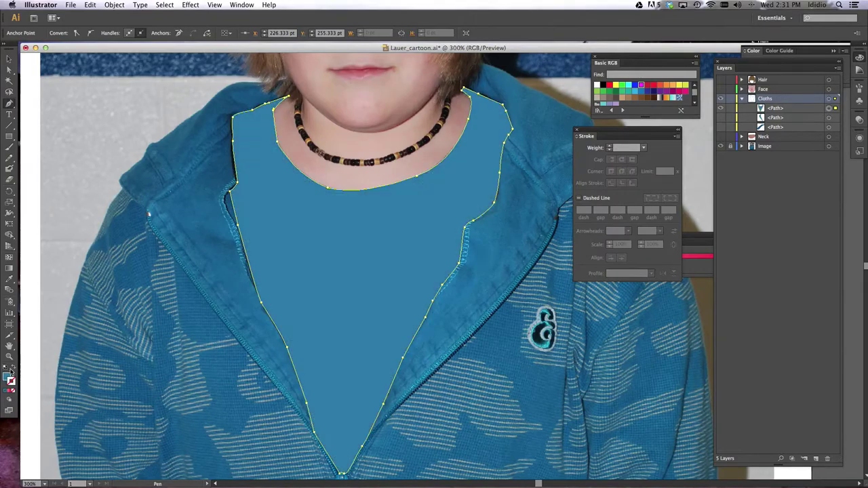
click(6, 376)
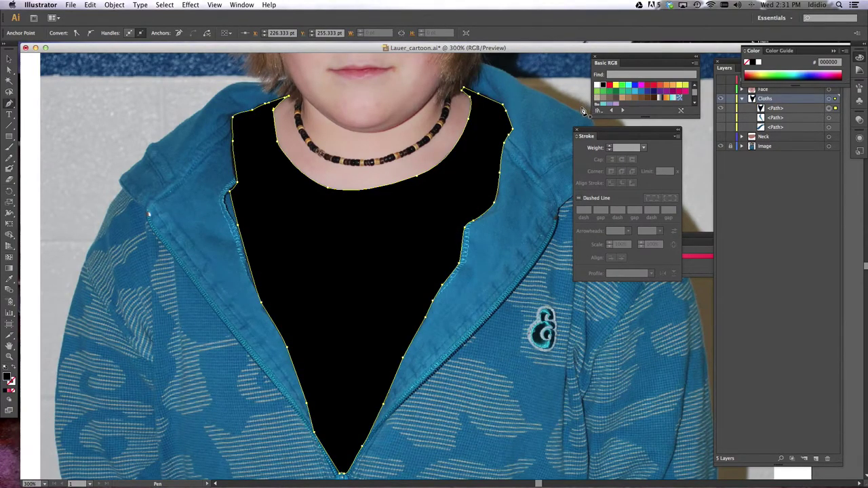
click(721, 118)
click(721, 127)
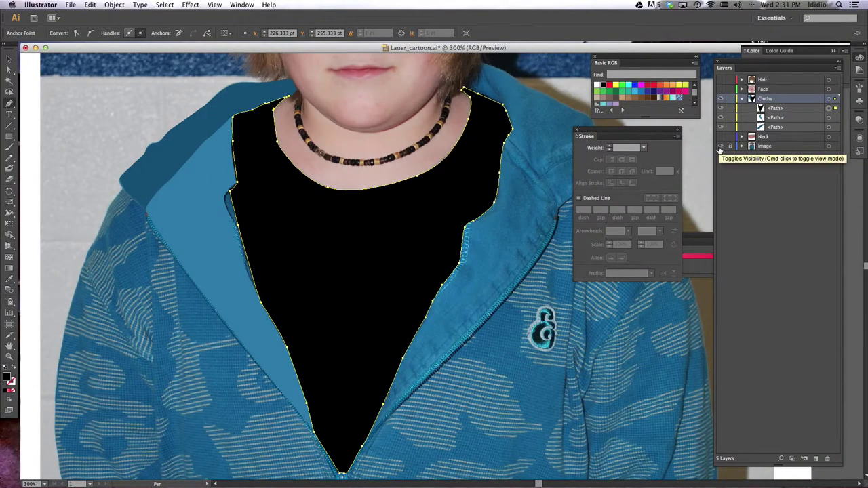
Hide the Image layer and shift the shirt's anchor point beside the left hood edge slightly upward with Direct Selection
click(766, 149)
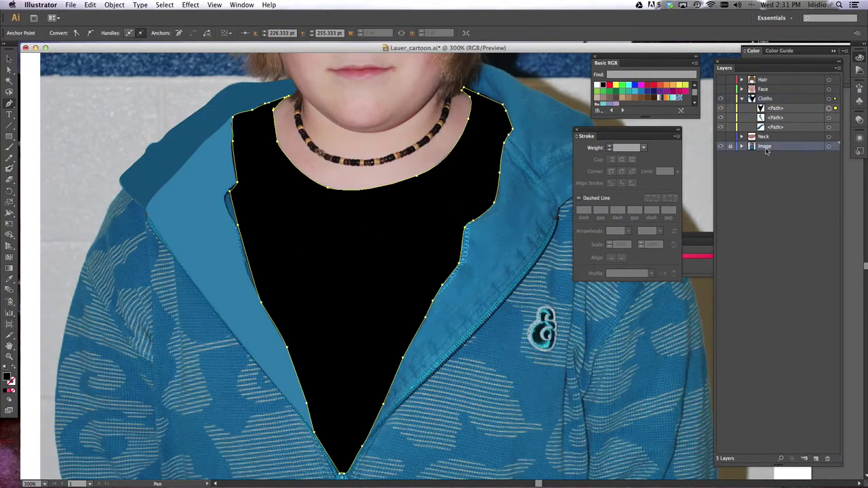
click(720, 146)
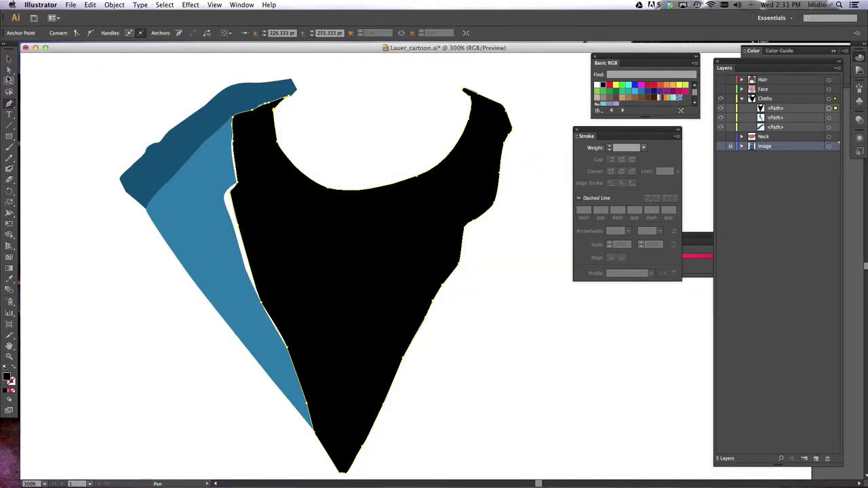
click(10, 71)
click(220, 122)
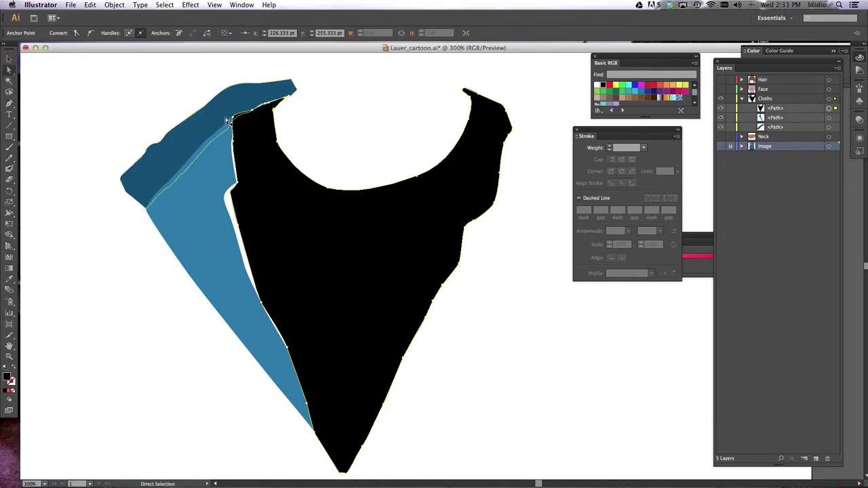
key(super+equal)
drag(150, 145, 356, 306)
drag(301, 133, 301, 129)
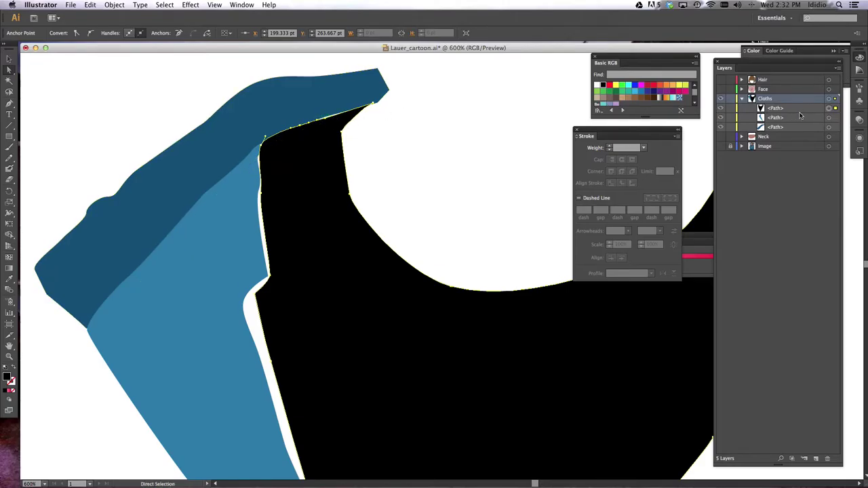
Reorder the paths in the Cloths layer so the dark blue hood is on top and the black shirt is at the bottom
click(775, 128)
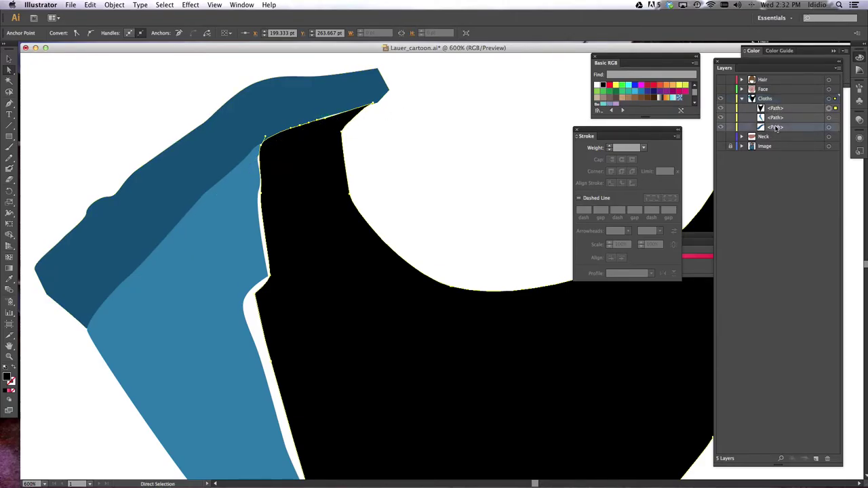
click(828, 128)
drag(807, 129, 792, 116)
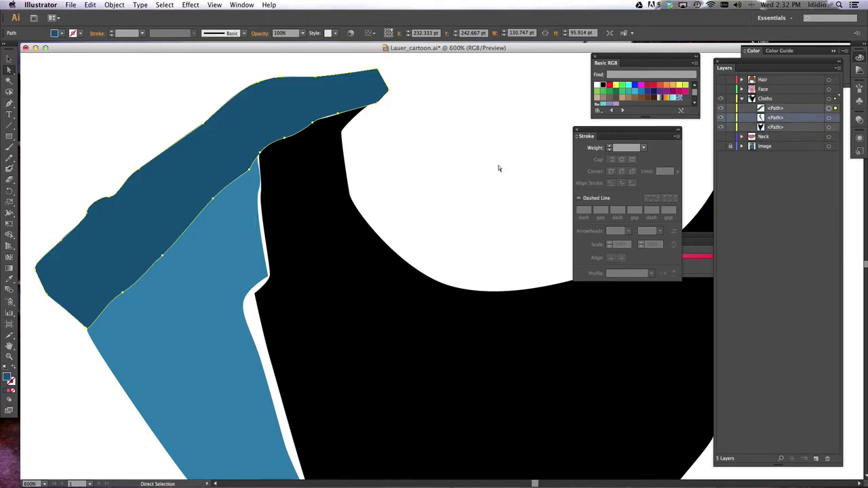
Select the black shirt and adjust the anchor and curve of its upper left edge to tuck it under the hood
click(335, 123)
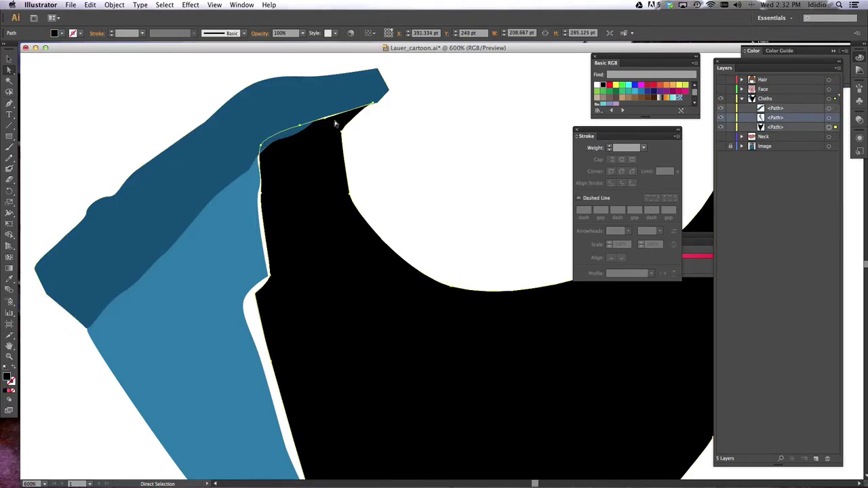
drag(299, 129, 305, 122)
key(super+z)
click(300, 125)
key(Up)
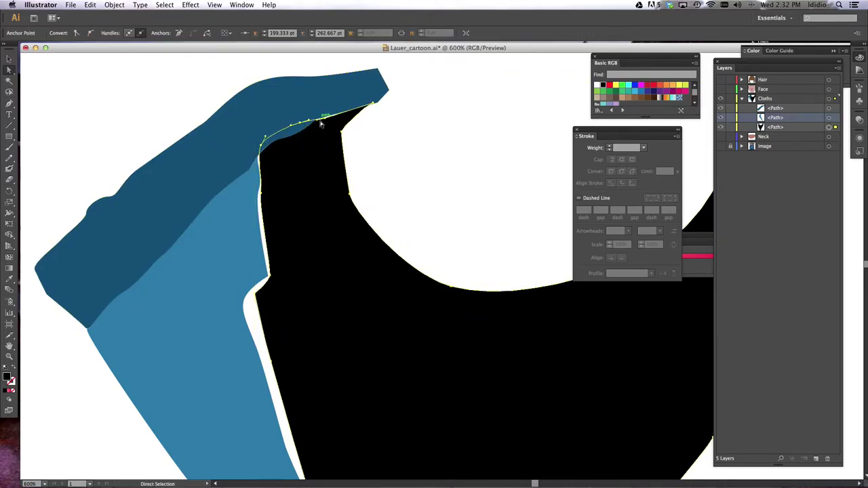
key(Up)
drag(321, 126, 341, 120)
Move the shirt's anchors at the hood corner and the lapel notch outward so they sit beneath the light blue lapel
drag(261, 145, 254, 147)
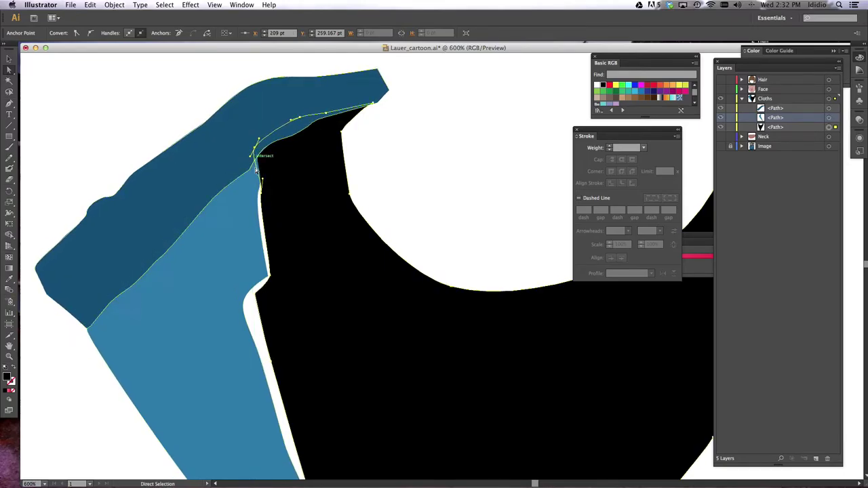
drag(263, 197, 261, 273)
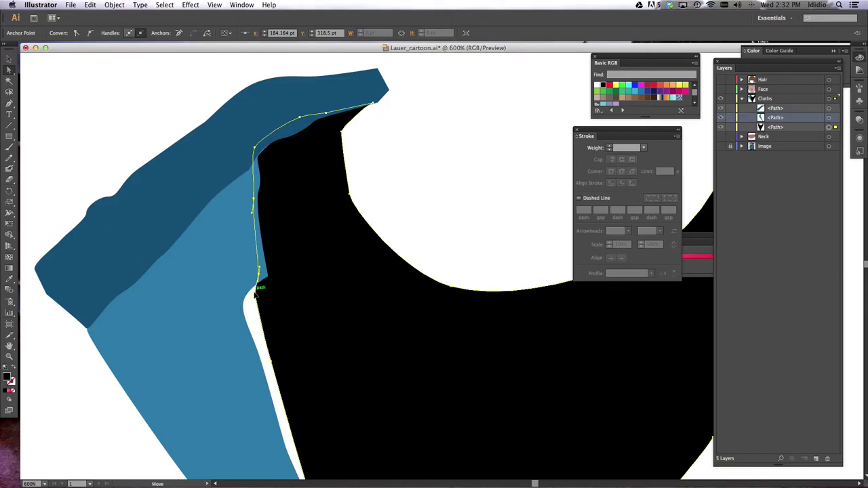
drag(256, 294, 248, 311)
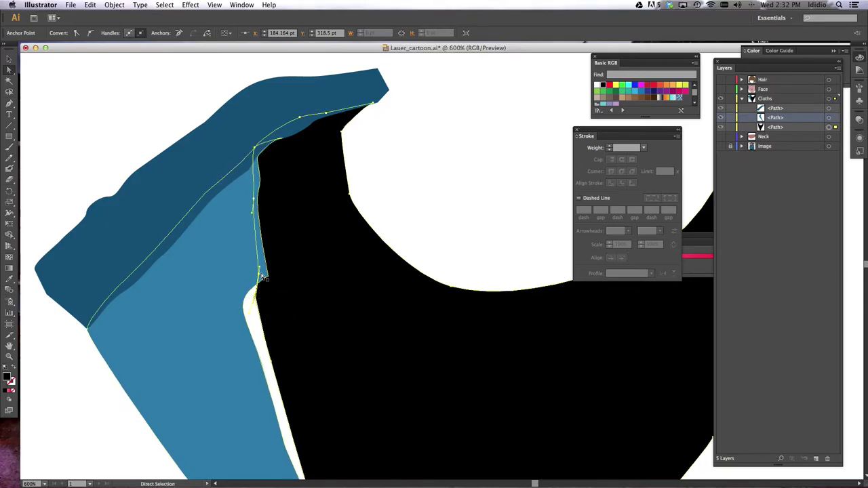
drag(259, 275, 238, 311)
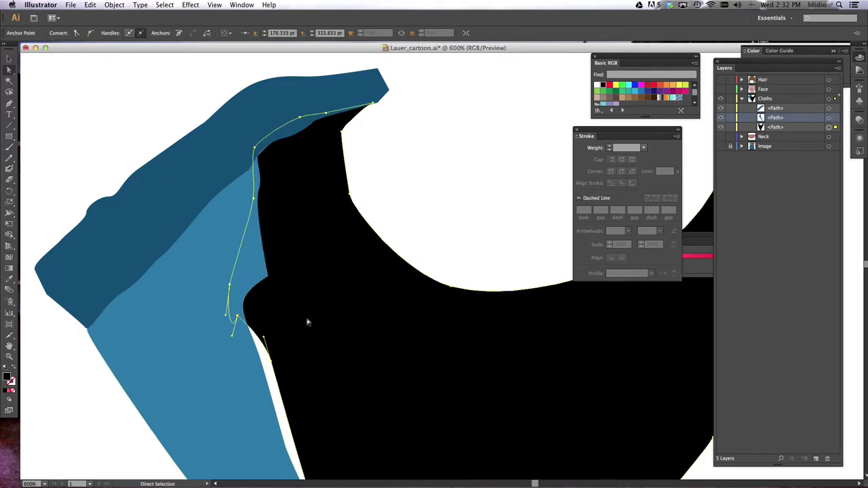
Shift the shirt's remaining left-edge anchors outward beneath the lapel, down to the lapel's lower tip
scroll(306, 322, down, 5)
drag(271, 196, 258, 219)
drag(318, 353, 310, 359)
scroll(339, 378, down, 3)
drag(370, 383, 366, 395)
scroll(402, 384, down, 8)
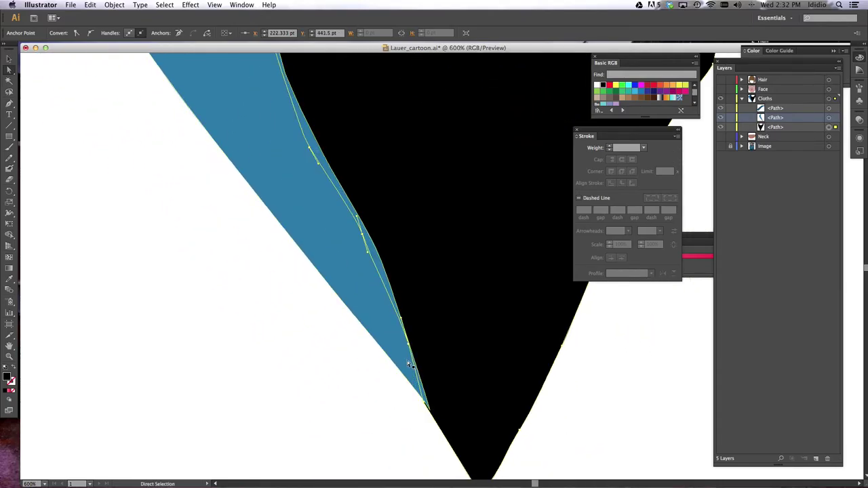
drag(408, 348, 406, 343)
click(425, 401)
key(Left)
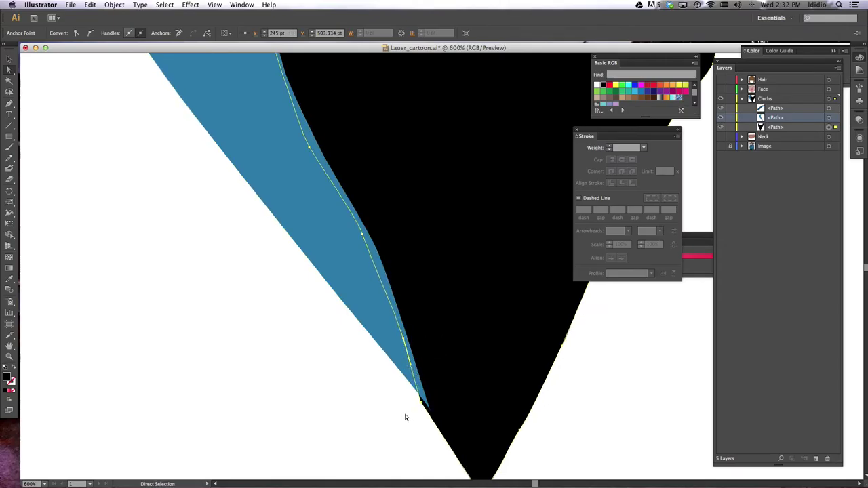
key(Right)
key(Right)
Deselect the shirt and show the Image layer again behind the traced clothing
click(562, 375)
key(super+minus)
key(super+minus)
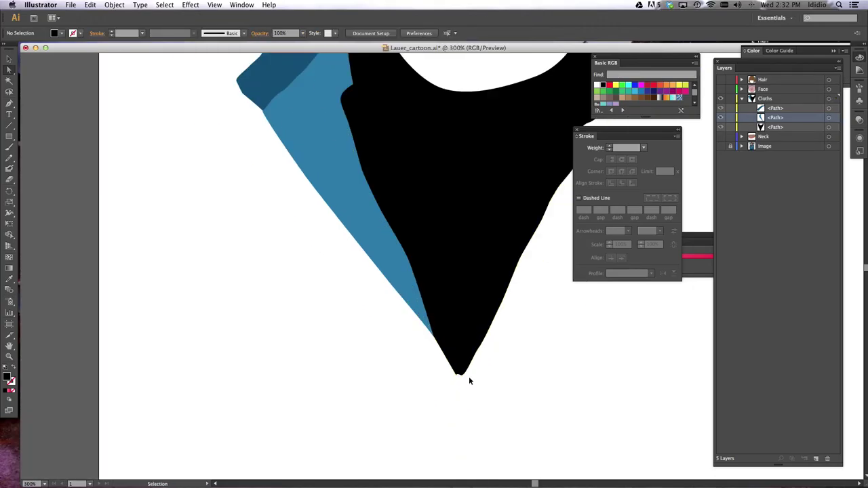
drag(459, 183, 383, 270)
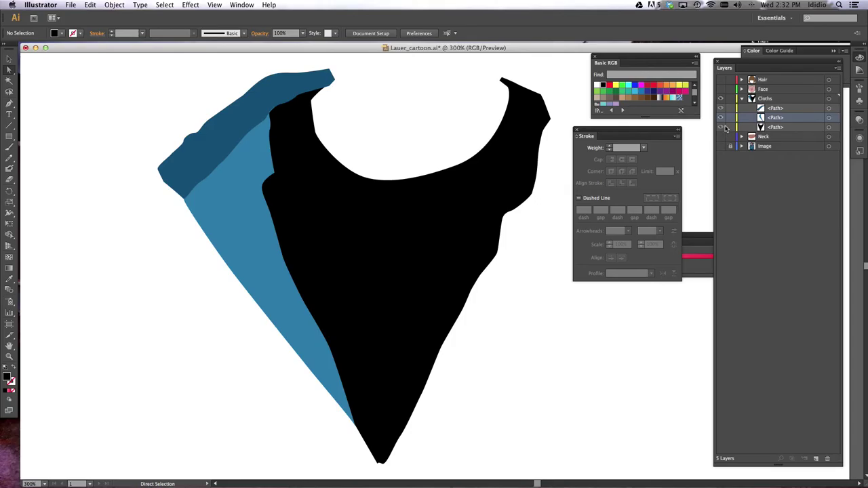
click(721, 147)
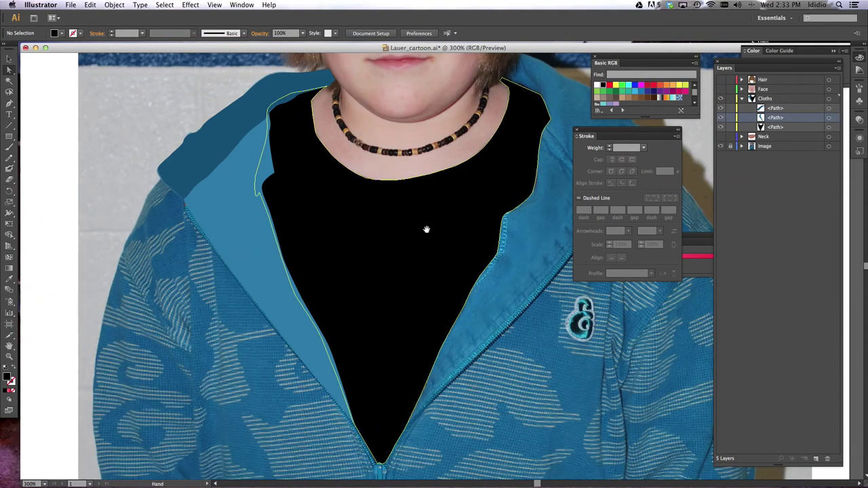
drag(427, 230, 364, 246)
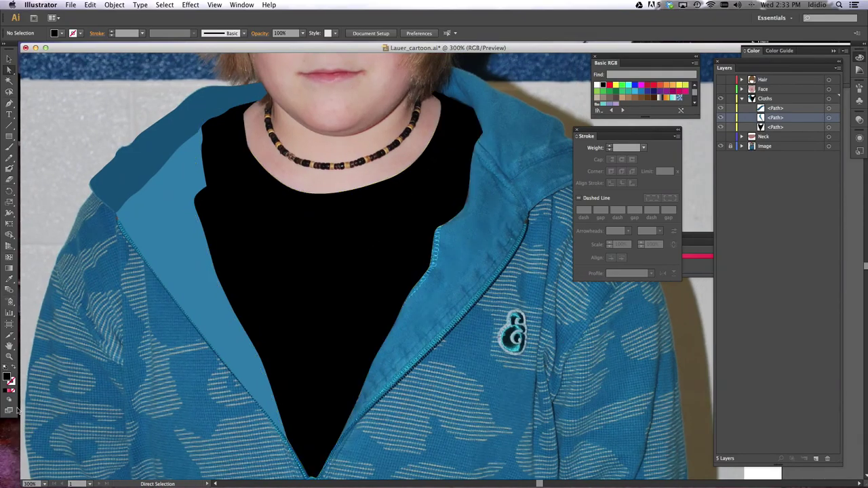